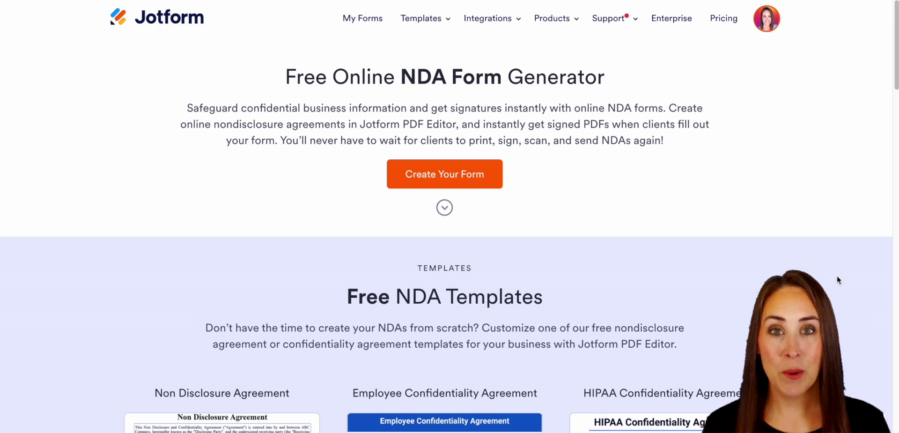
Begin a new form and search the templates for 'non disclosure', browsing the results.
{"action": "scroll", "coordinate": [838, 279], "scroll_direction": "down", "scroll_amount": 5}
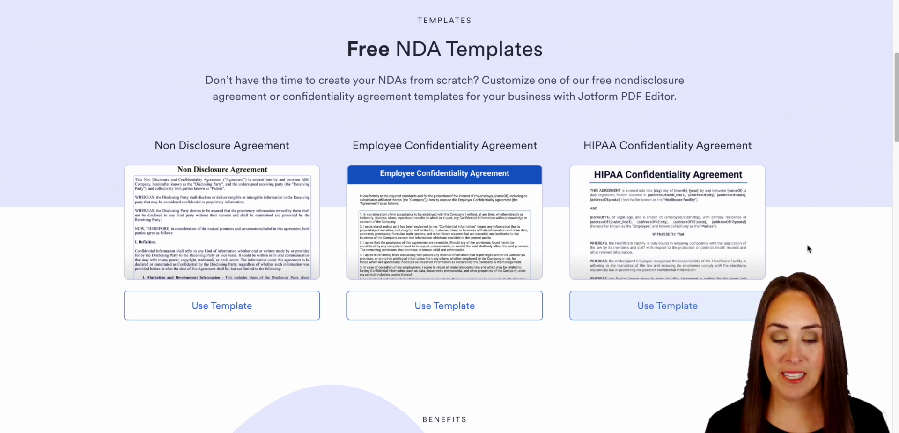
{"action": "scroll", "coordinate": [814, 229], "scroll_direction": "up", "scroll_amount": 5}
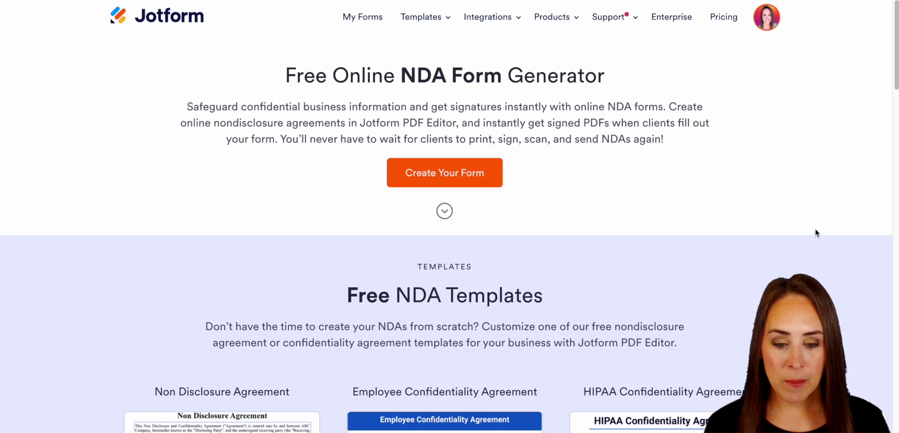
{"action": "left_click", "coordinate": [444, 175]}
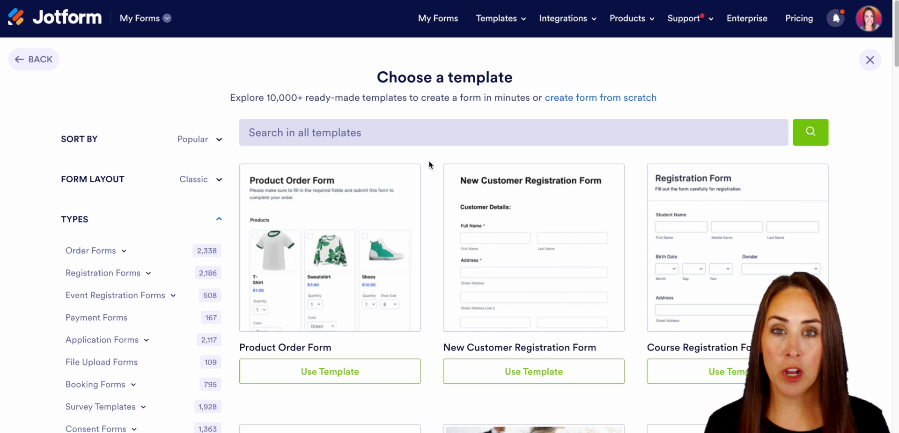
{"action": "left_click", "coordinate": [362, 130]}
{"action": "type", "text": "non discl"}
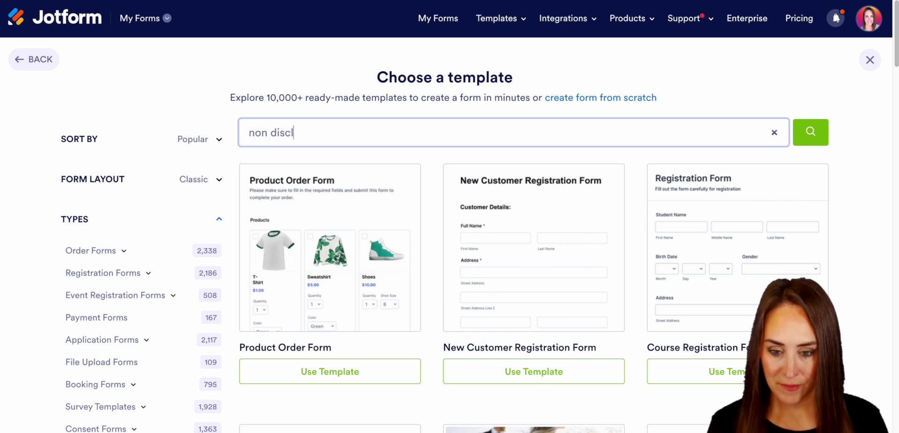
{"action": "type", "text": "osure"}
{"action": "key", "text": "Return"}
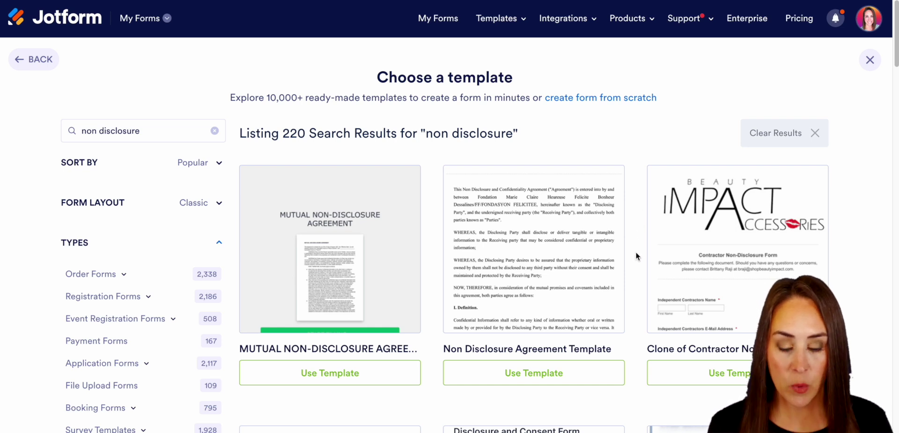
{"action": "scroll", "coordinate": [636, 251], "scroll_direction": "down", "scroll_amount": 5}
{"action": "scroll", "coordinate": [636, 251], "scroll_direction": "down", "scroll_amount": 2}
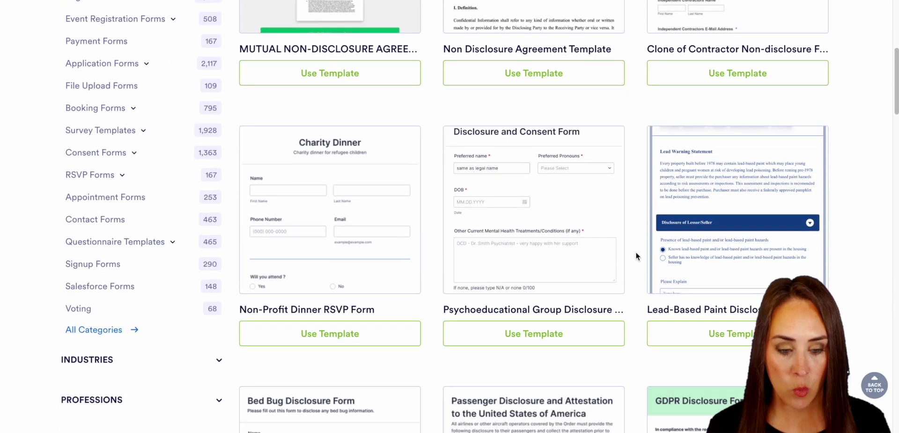
{"action": "scroll", "coordinate": [636, 252], "scroll_direction": "up", "scroll_amount": 8}
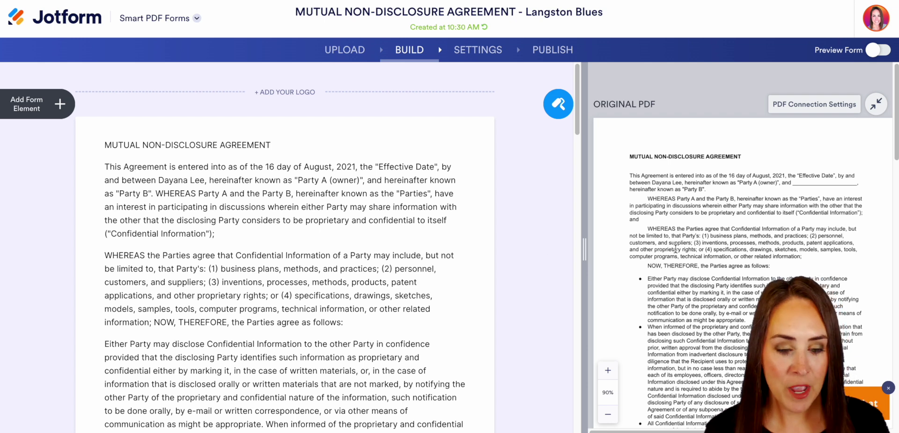
{"action": "scroll", "coordinate": [675, 248], "scroll_direction": "down", "scroll_amount": 2}
{"action": "scroll", "coordinate": [676, 248], "scroll_direction": "down", "scroll_amount": 12}
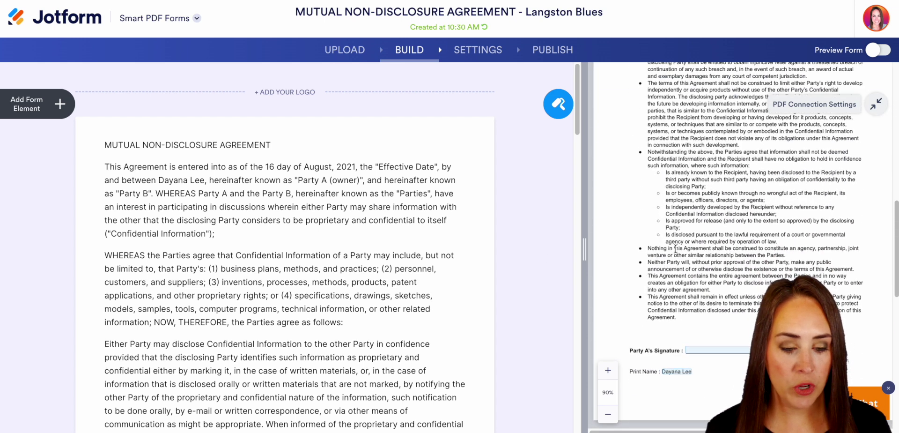
{"action": "scroll", "coordinate": [675, 249], "scroll_direction": "down", "scroll_amount": 2}
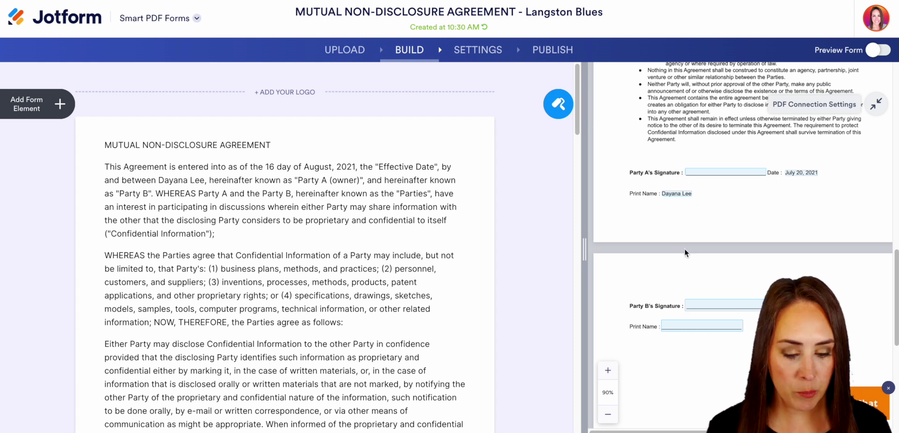
{"action": "scroll", "coordinate": [685, 252], "scroll_direction": "down", "scroll_amount": 2}
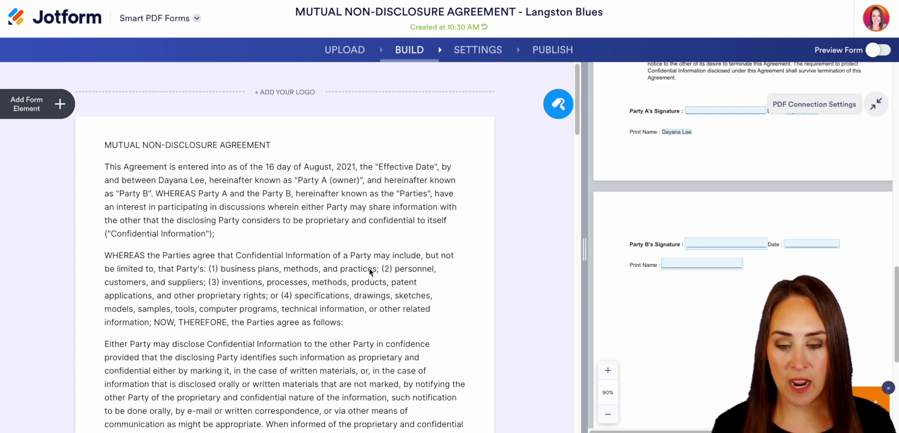
{"action": "scroll", "coordinate": [369, 268], "scroll_direction": "down", "scroll_amount": 15}
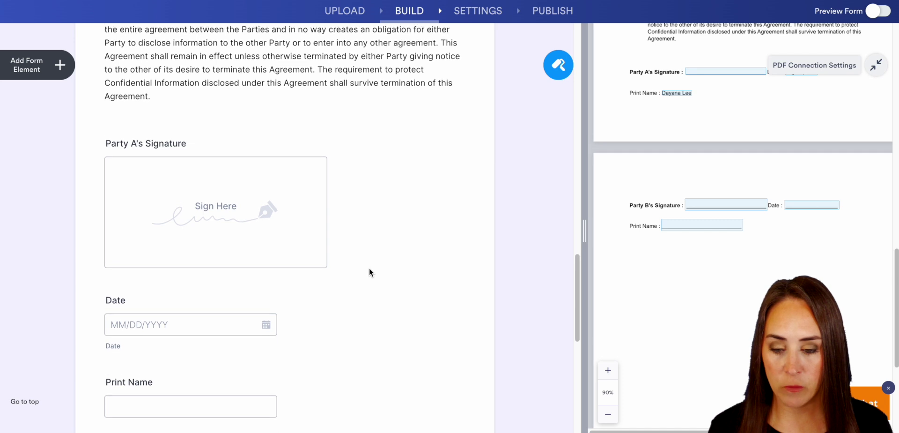
{"action": "scroll", "coordinate": [369, 268], "scroll_direction": "down", "scroll_amount": 2}
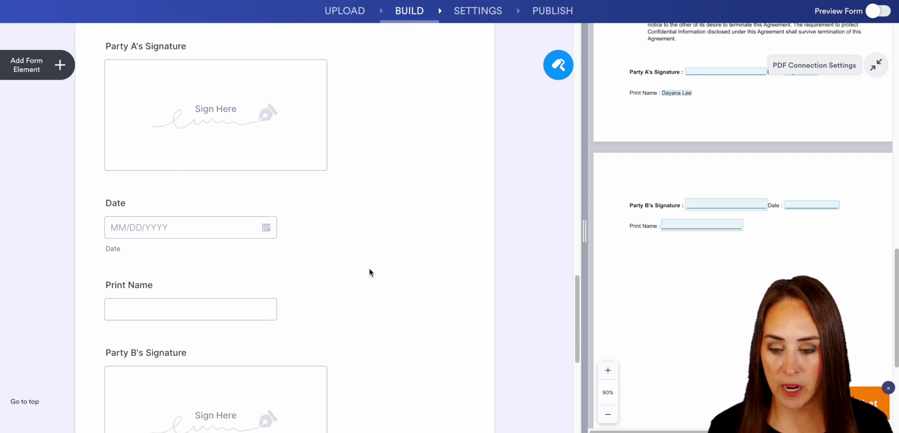
{"action": "left_click", "coordinate": [258, 117]}
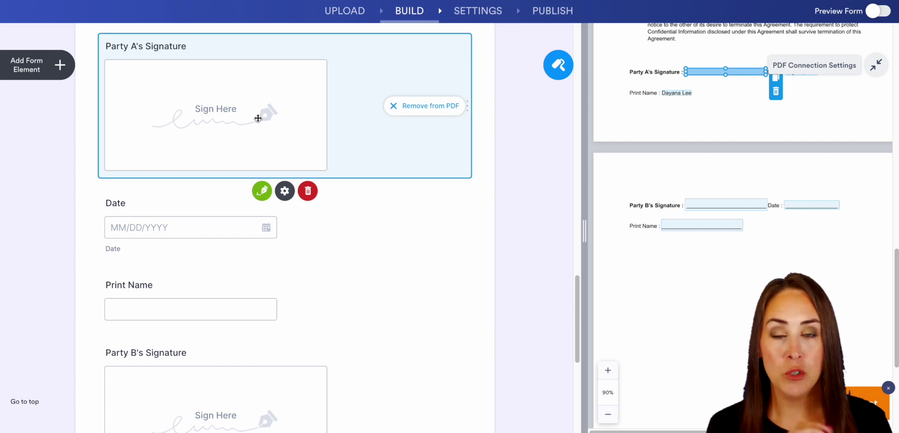
{"action": "left_click", "coordinate": [172, 236]}
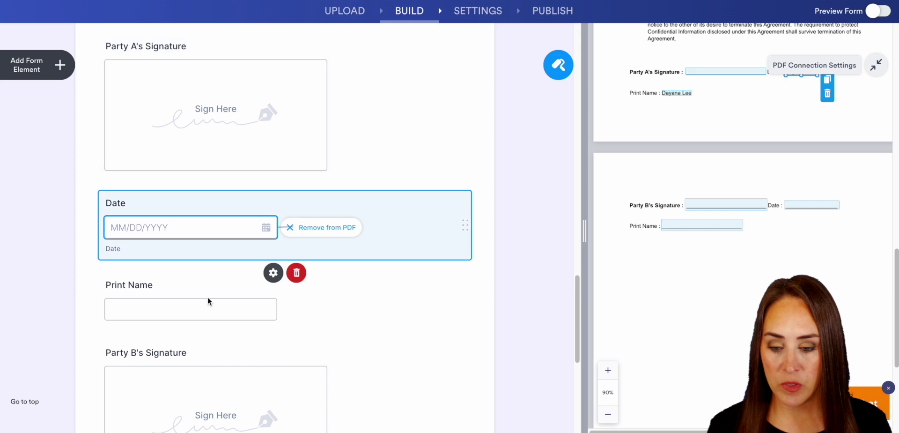
{"action": "left_click", "coordinate": [211, 316]}
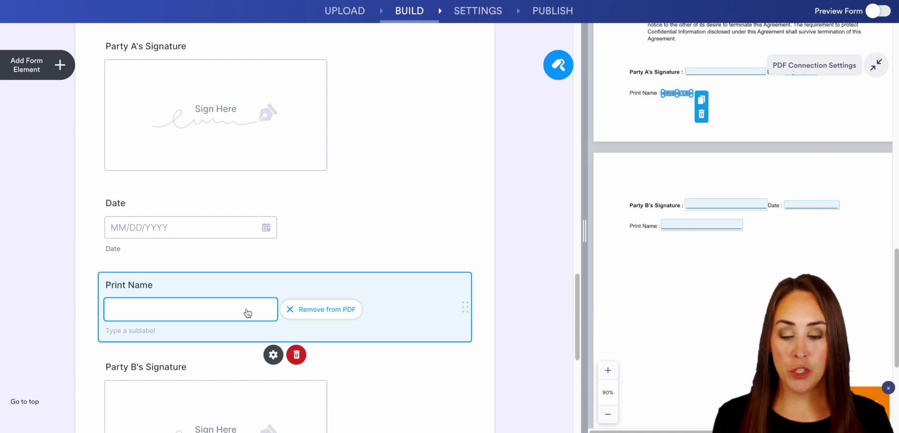
{"action": "left_click", "coordinate": [234, 131]}
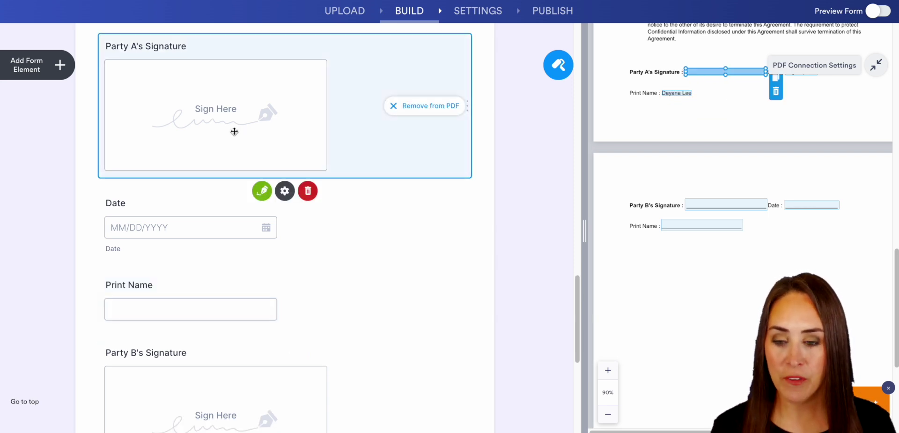
Enable Jotform Sign automation with audit trails sent to recipients, then go to Publish.
{"action": "left_click", "coordinate": [261, 191]}
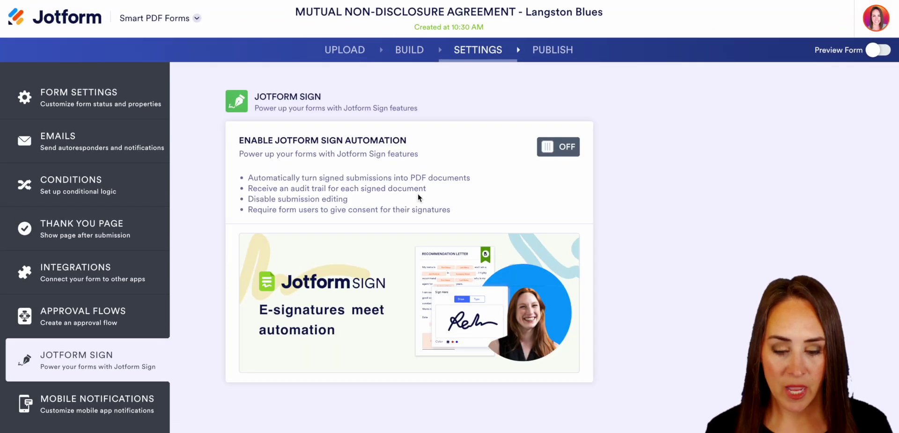
{"action": "left_click", "coordinate": [566, 149]}
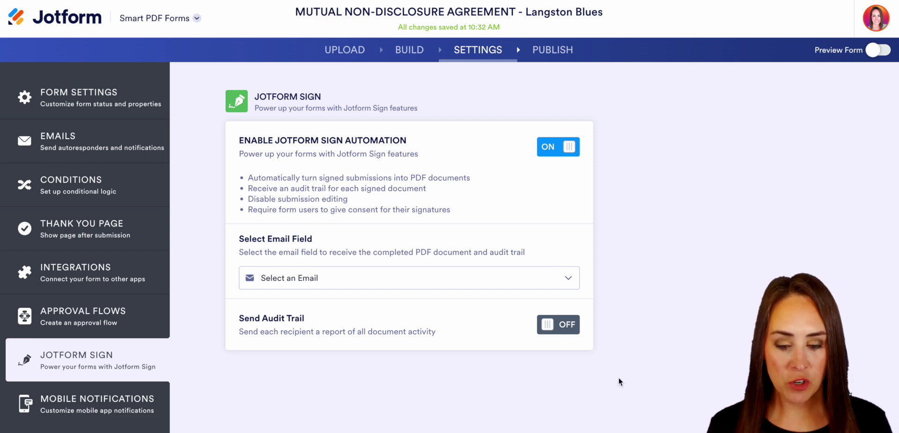
{"action": "left_click", "coordinate": [563, 328]}
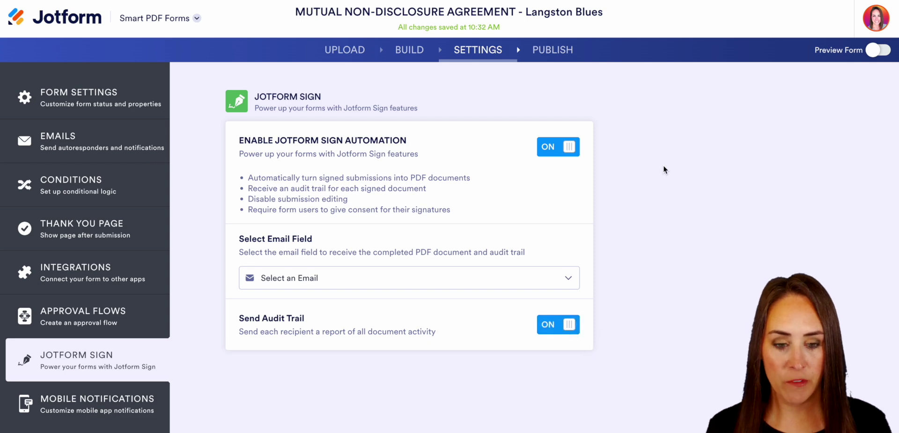
{"action": "left_click", "coordinate": [562, 51]}
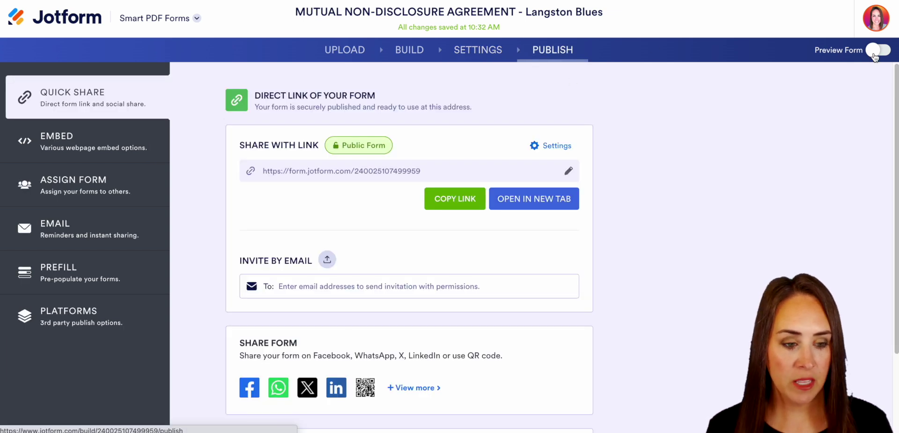
In the form preview, draw Party A's signature and change its Print Name to 'John'.
{"action": "left_click", "coordinate": [875, 52]}
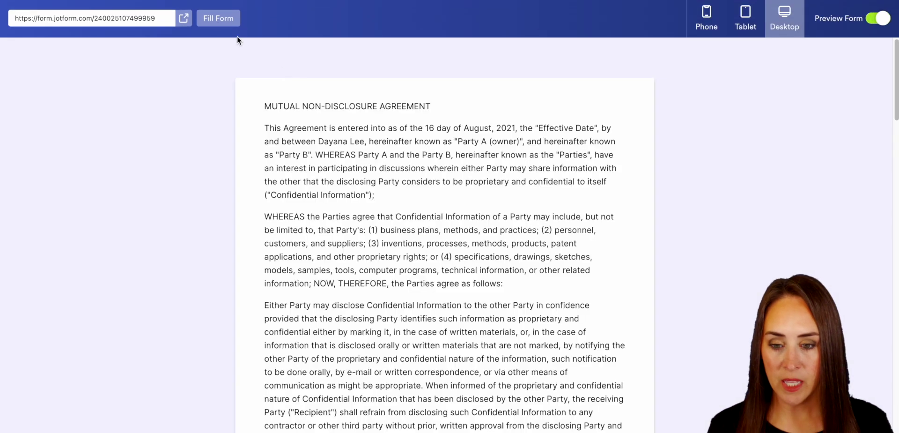
{"action": "left_click", "coordinate": [212, 20]}
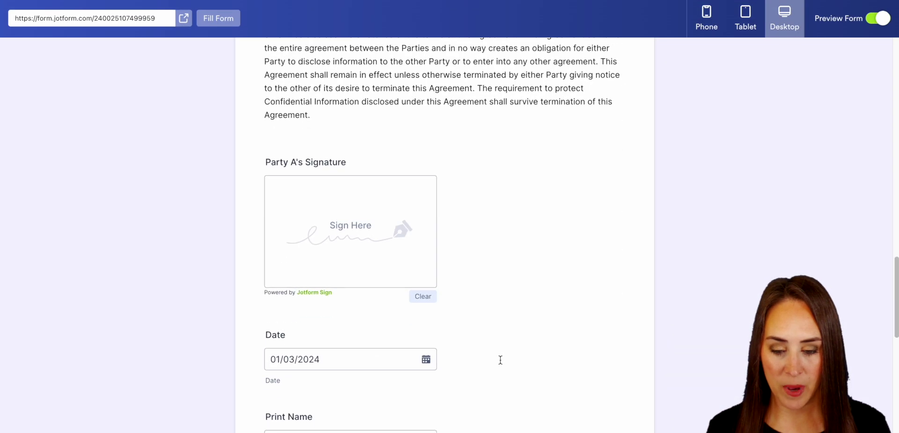
{"action": "left_click_drag", "start_coordinate": [354, 161], "coordinate": [330, 151]}
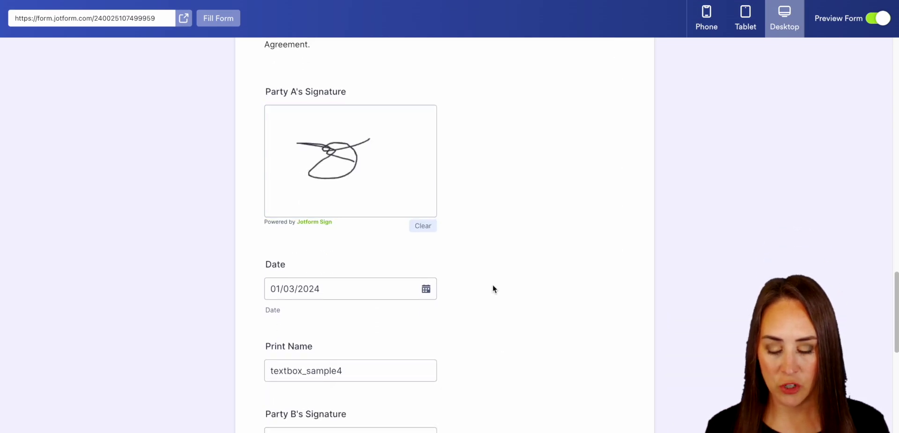
{"action": "scroll", "coordinate": [493, 284], "scroll_direction": "down", "scroll_amount": 4}
{"action": "left_click", "coordinate": [358, 200]}
{"action": "left_click_drag", "start_coordinate": [358, 200], "coordinate": [244, 202]}
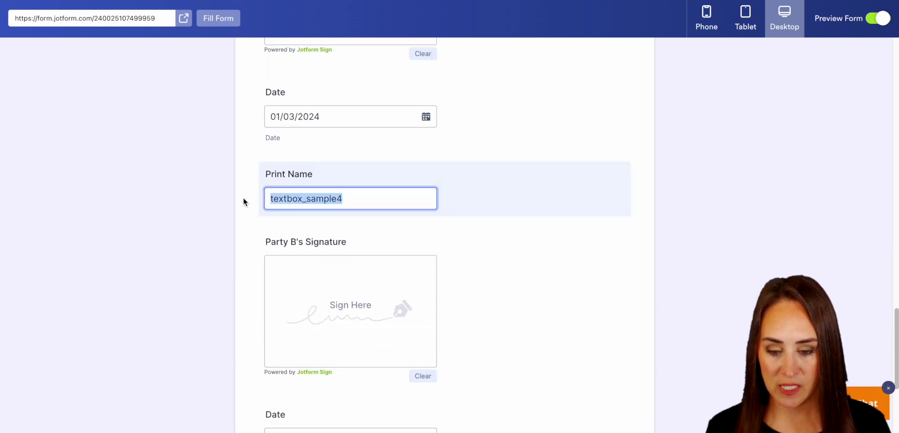
{"action": "type", "text": "John"}
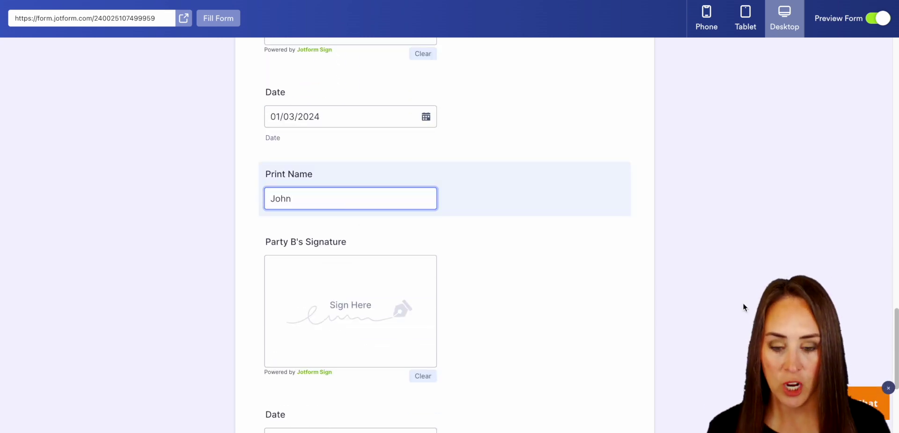
Sign for Party B, replace its Print Name with 'C', and continue to submit.
{"action": "left_click", "coordinate": [357, 317]}
{"action": "left_click_drag", "start_coordinate": [340, 321], "coordinate": [381, 297]}
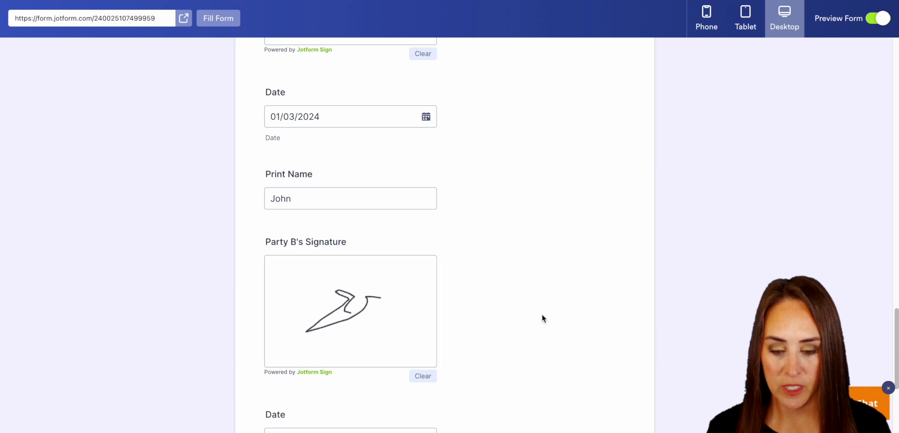
{"action": "scroll", "coordinate": [493, 317], "scroll_direction": "down", "scroll_amount": 2}
{"action": "left_click", "coordinate": [341, 337]}
{"action": "scroll", "coordinate": [344, 338], "scroll_direction": "down", "scroll_amount": 2}
{"action": "left_click", "coordinate": [344, 336]}
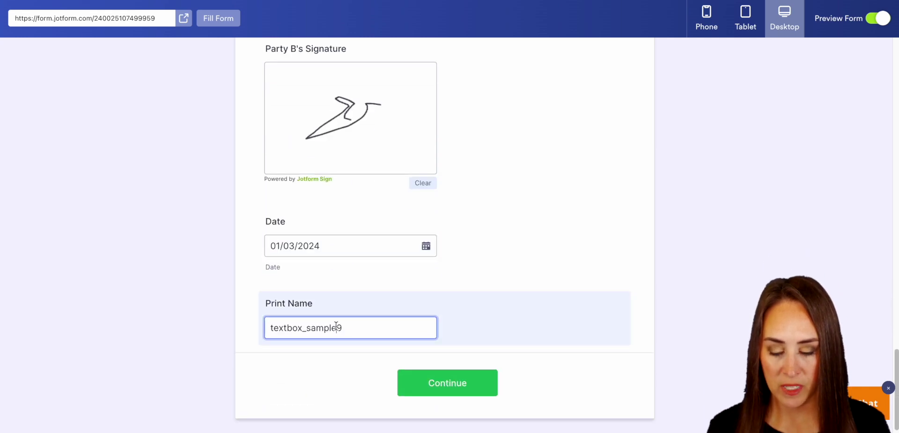
{"action": "double_click", "coordinate": [344, 337]}
{"action": "type", "text": "Camie"}
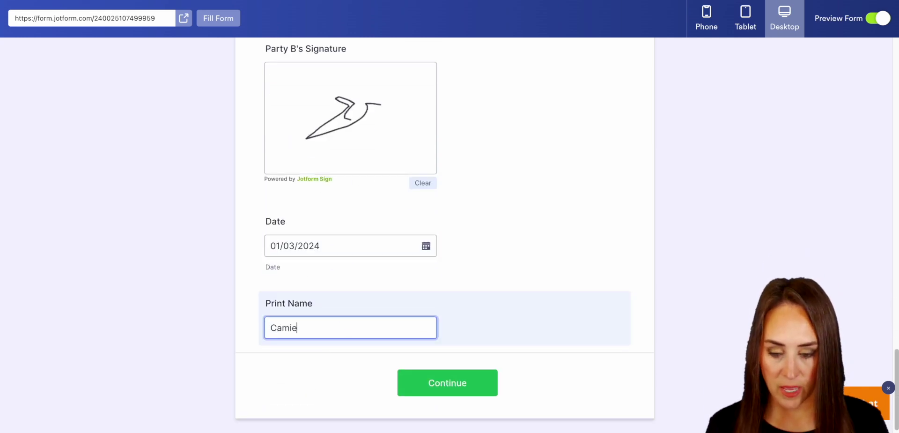
{"action": "left_click", "coordinate": [447, 391]}
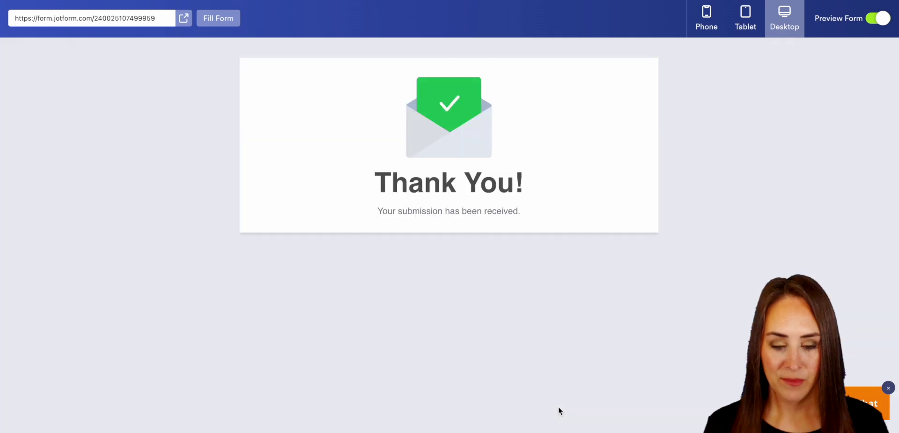
Turn off preview and open the NDA submissions in Tables, dismissing the notice.
{"action": "left_click", "coordinate": [878, 26]}
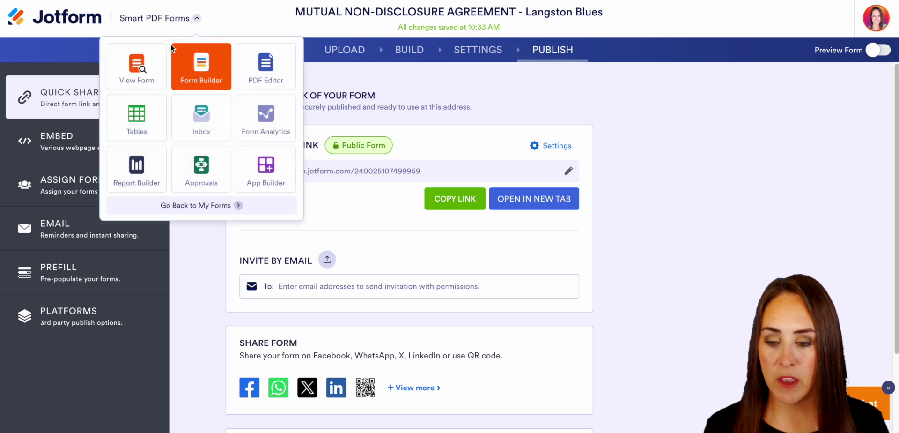
{"action": "left_click", "coordinate": [130, 125]}
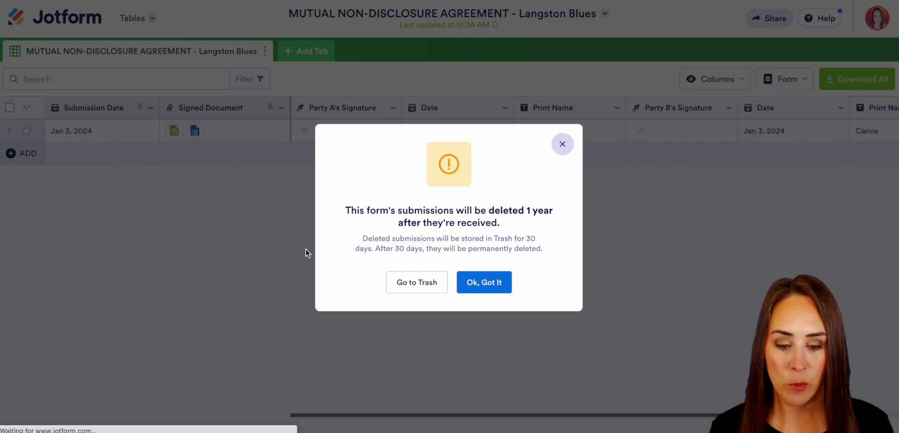
{"action": "left_click", "coordinate": [480, 282]}
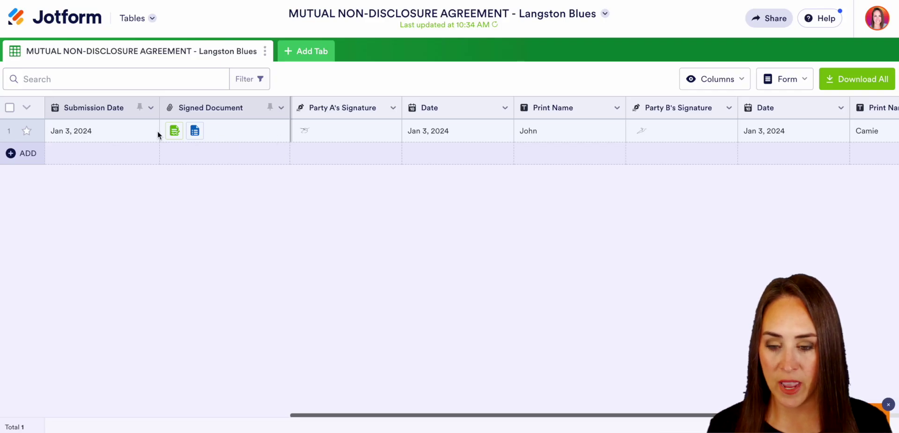